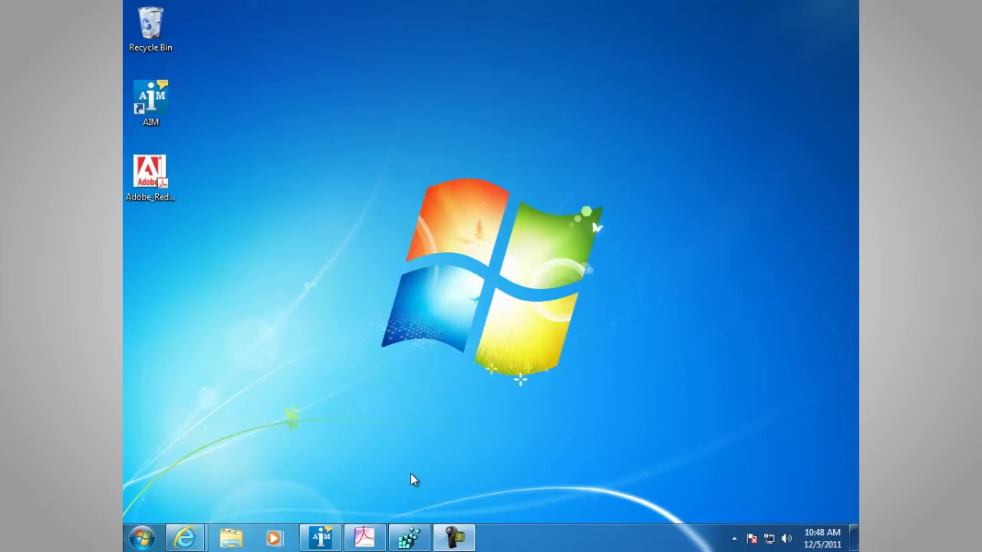
Step: Launch Acrobat X Pro, toggle Acrobat JavaScript off and back on in Preferences, then close Acrobat
left_click(142, 539)
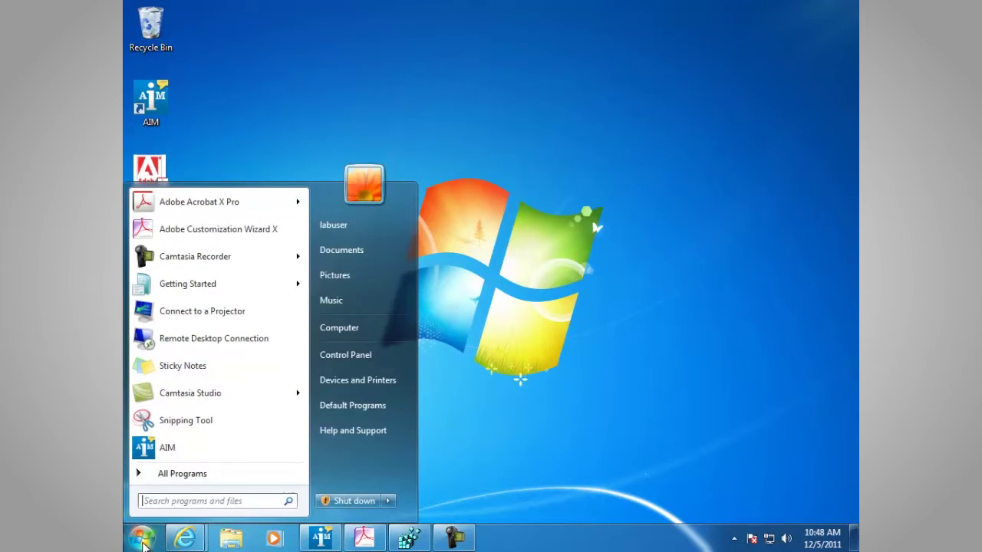
left_click(227, 210)
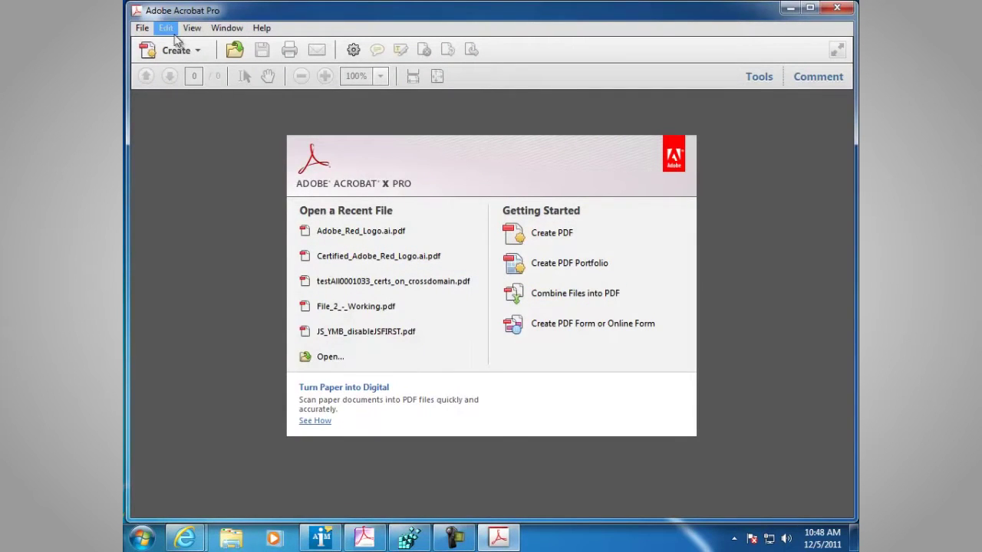
left_click(168, 29)
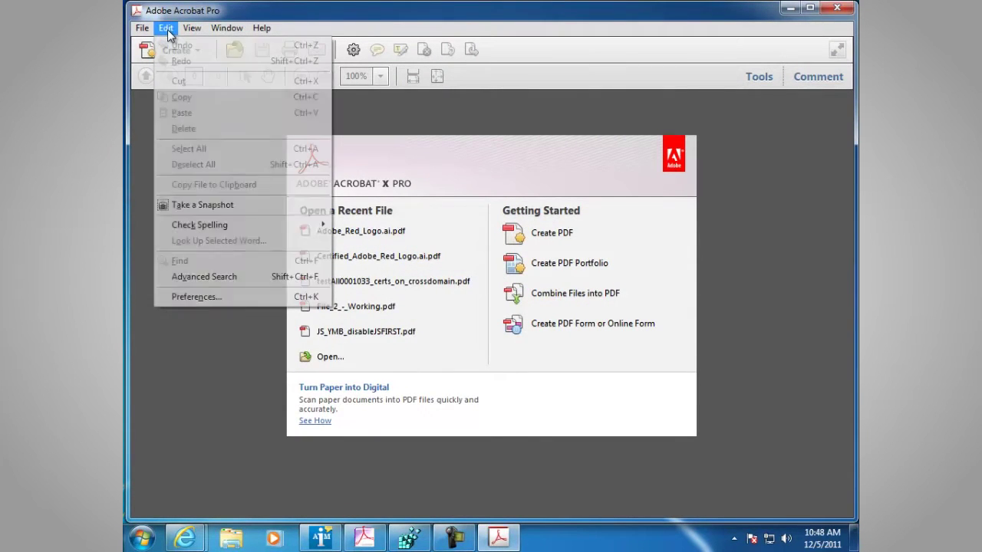
left_click(200, 296)
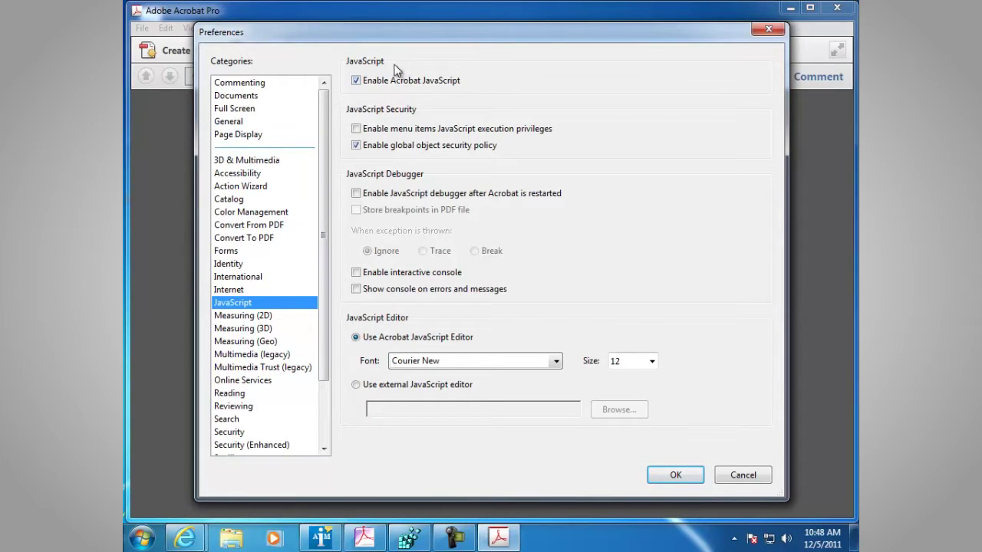
left_click(355, 81)
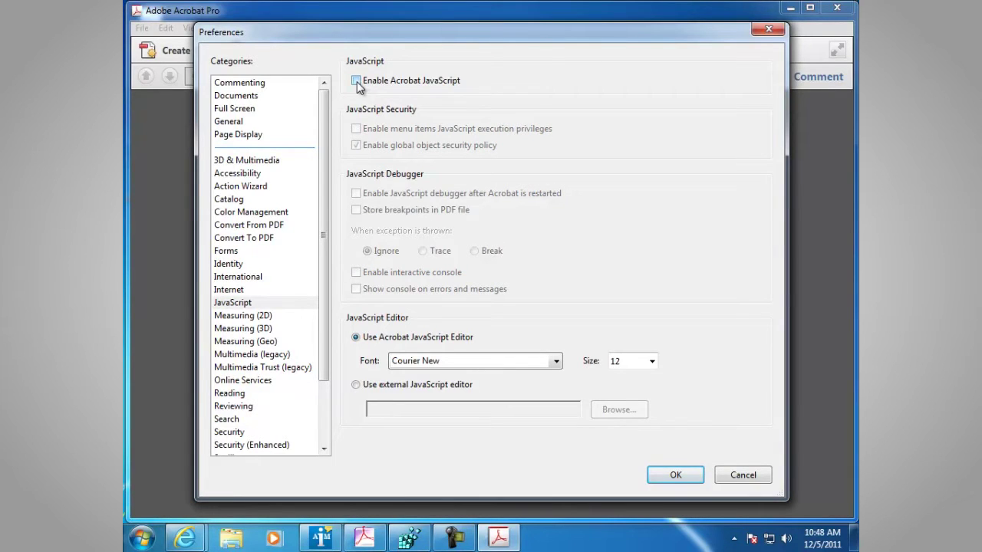
left_click(355, 81)
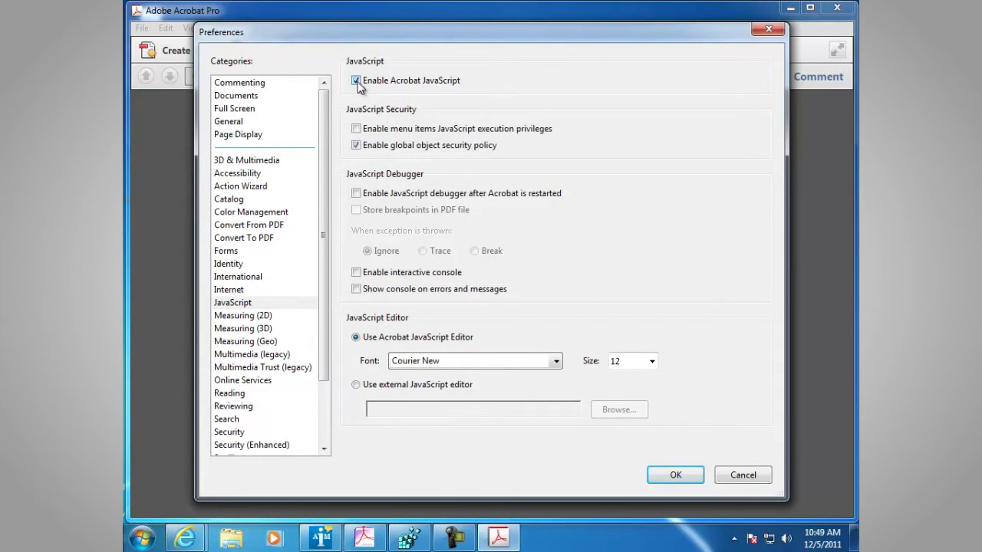
left_click(656, 477)
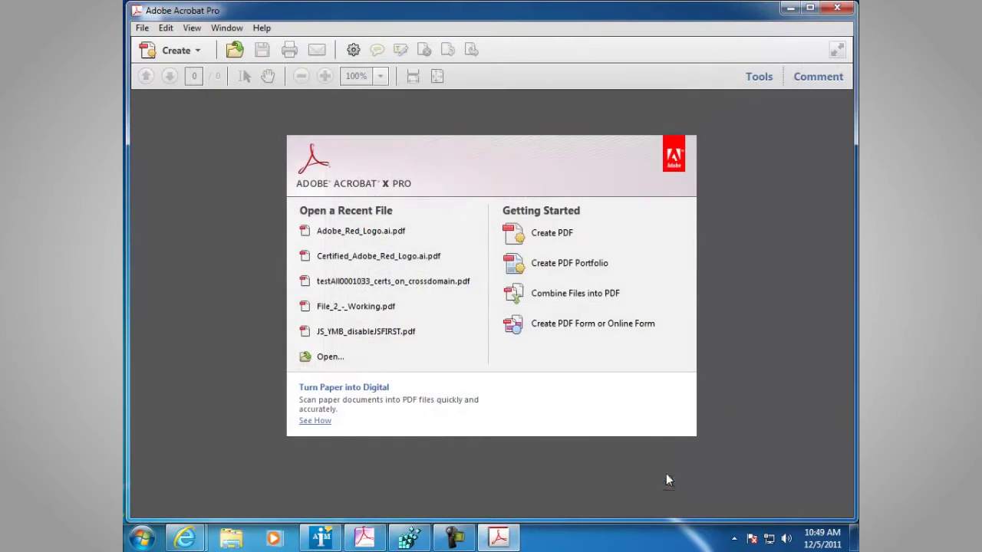
left_click(838, 9)
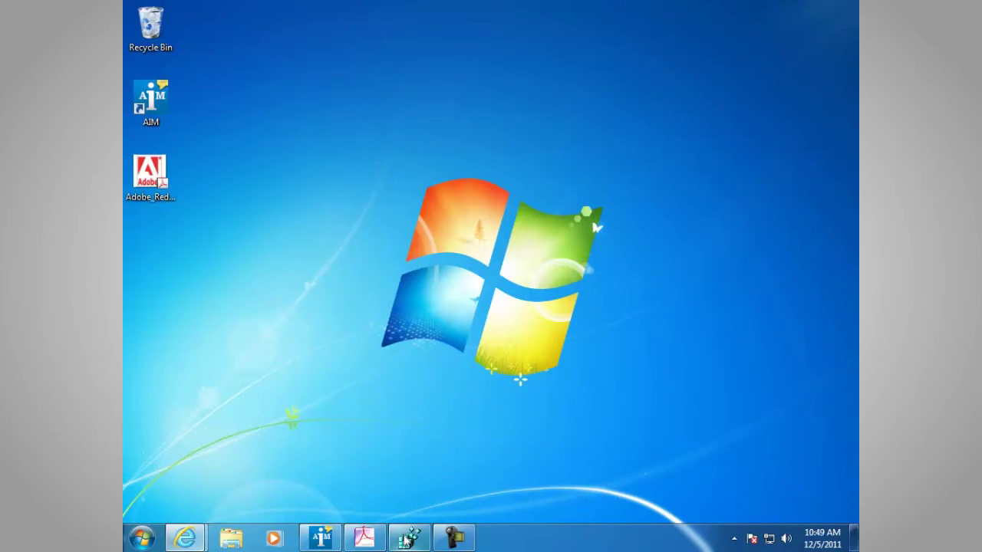
Step: In Registry Editor, view the JSPrefs values and confirm bEnableJS stays at 1
mouse_move(407, 539)
left_click(407, 539)
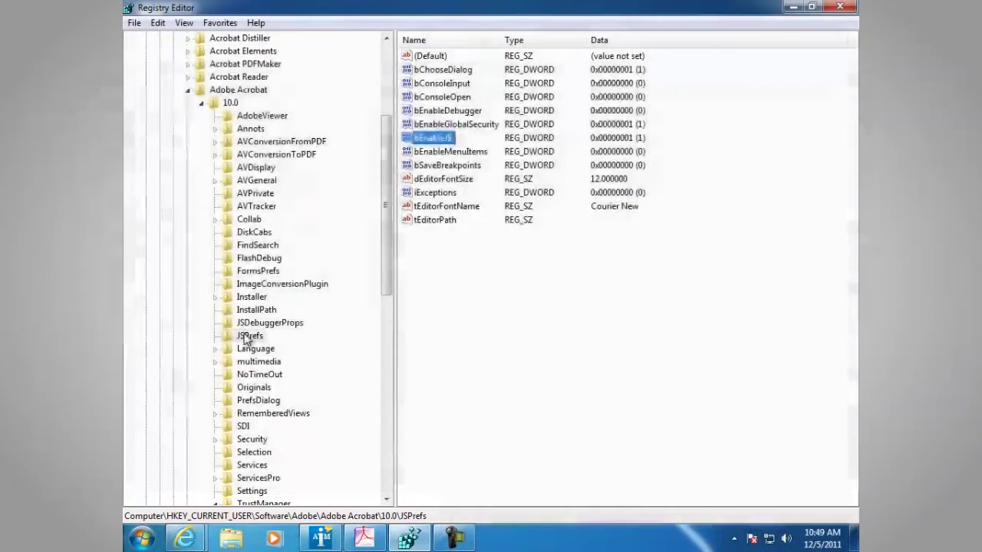
left_click(246, 337)
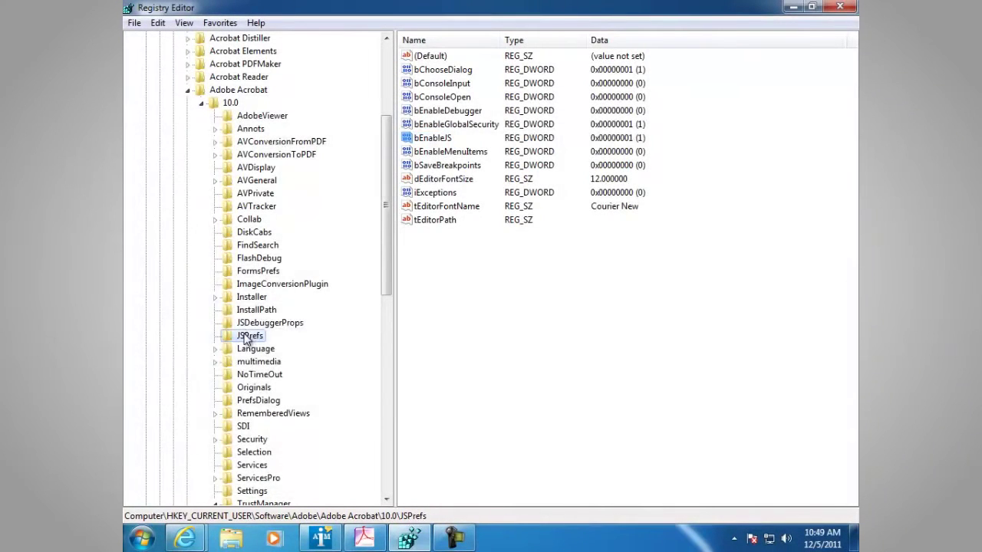
double_click(440, 142)
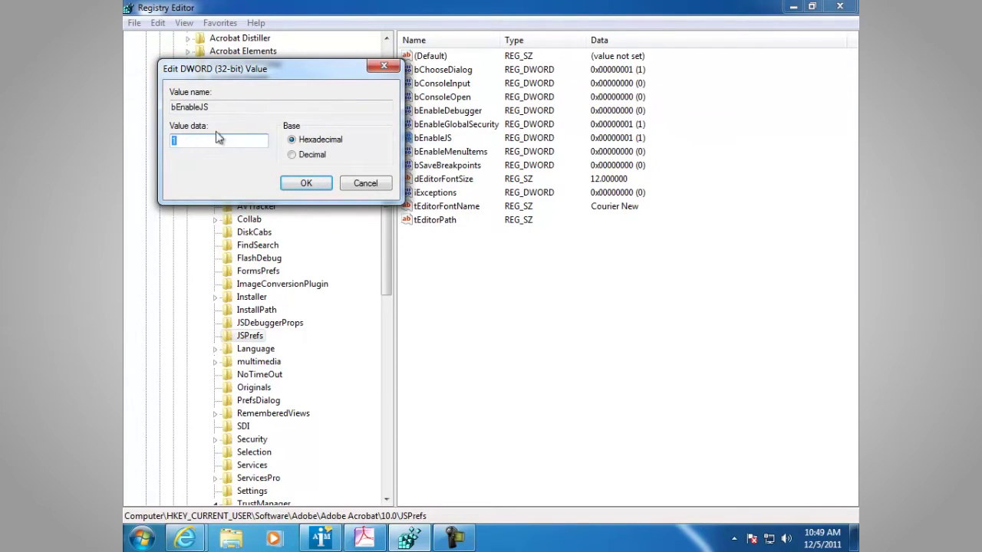
left_click(311, 185)
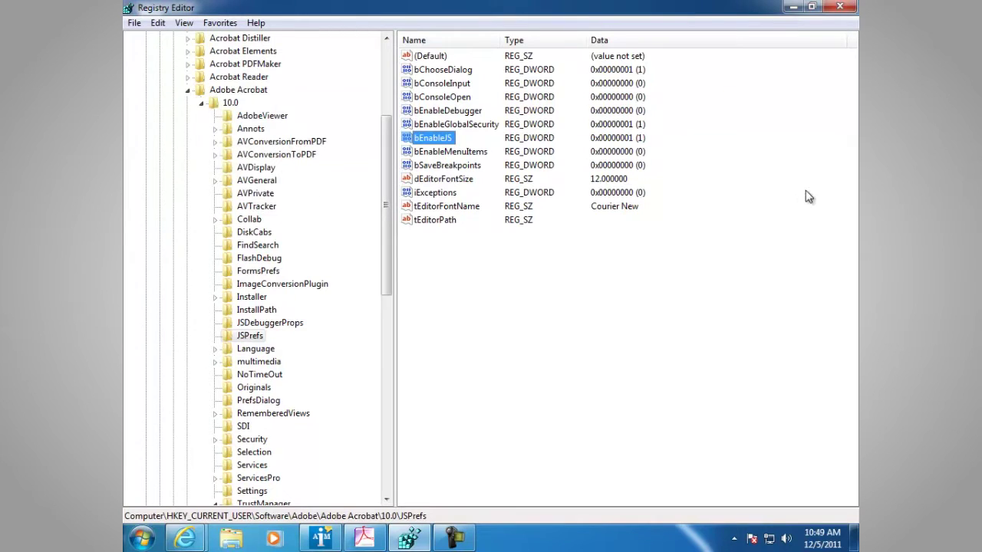
left_click(793, 7)
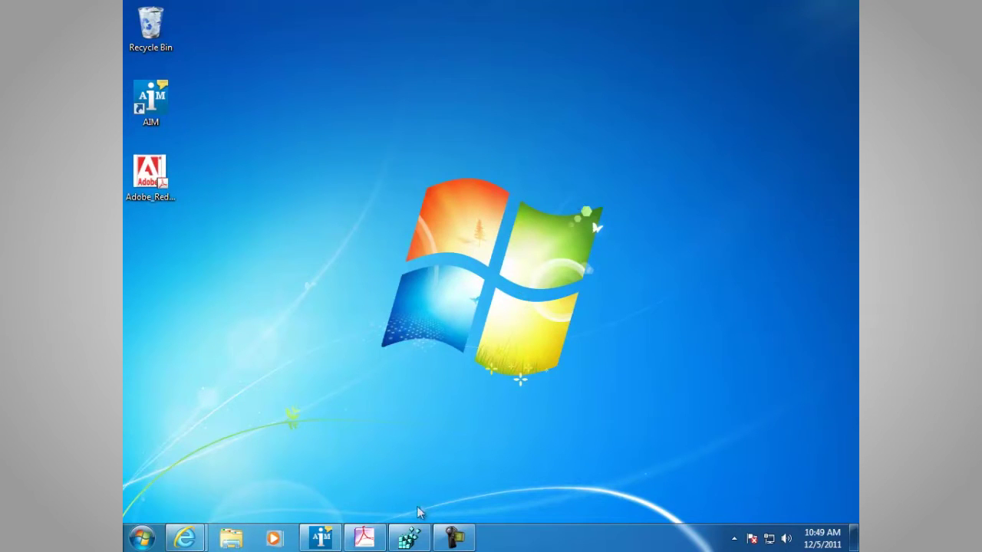
Step: Relaunch Acrobat X Pro, review the Enhanced Security preferences, then close Acrobat
left_click(145, 538)
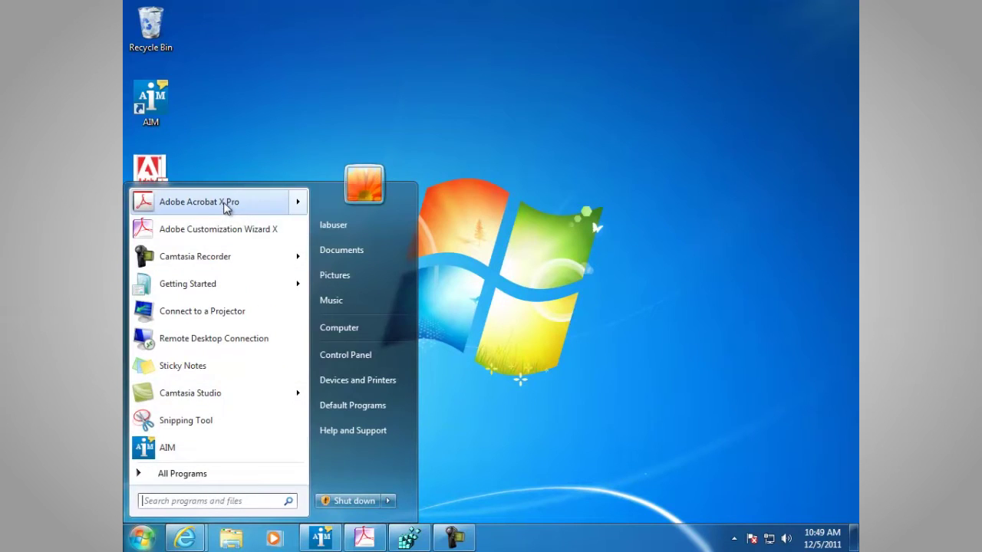
mouse_move(223, 201)
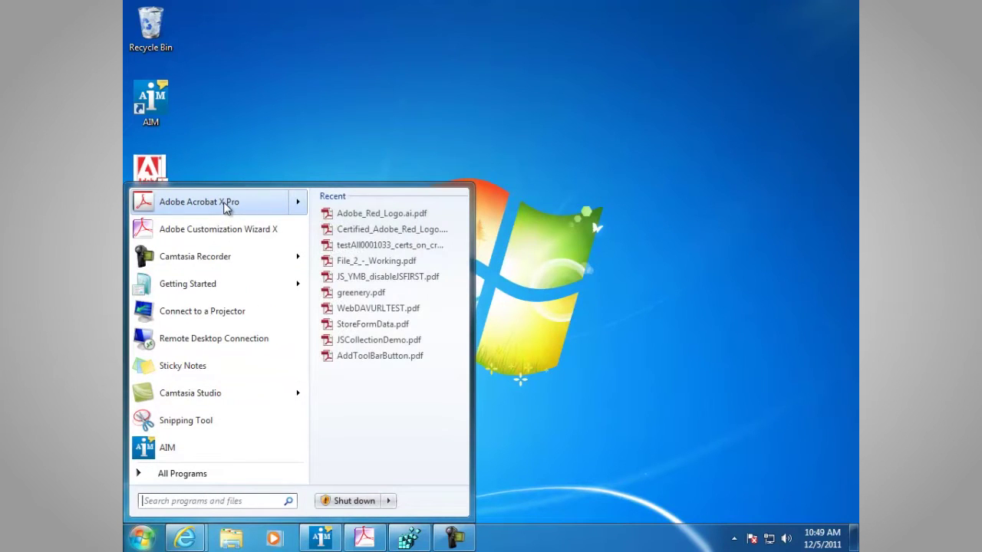
left_click(179, 201)
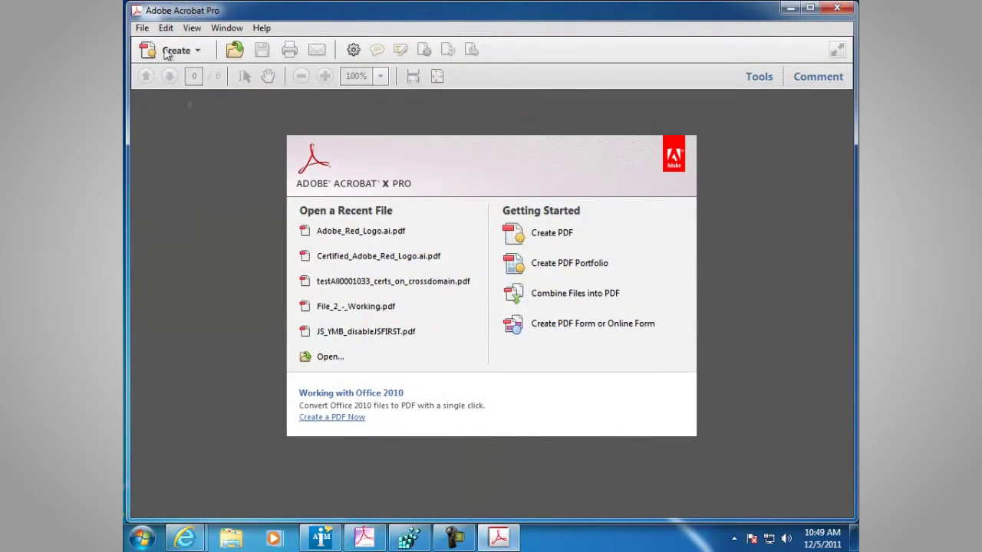
left_click(167, 28)
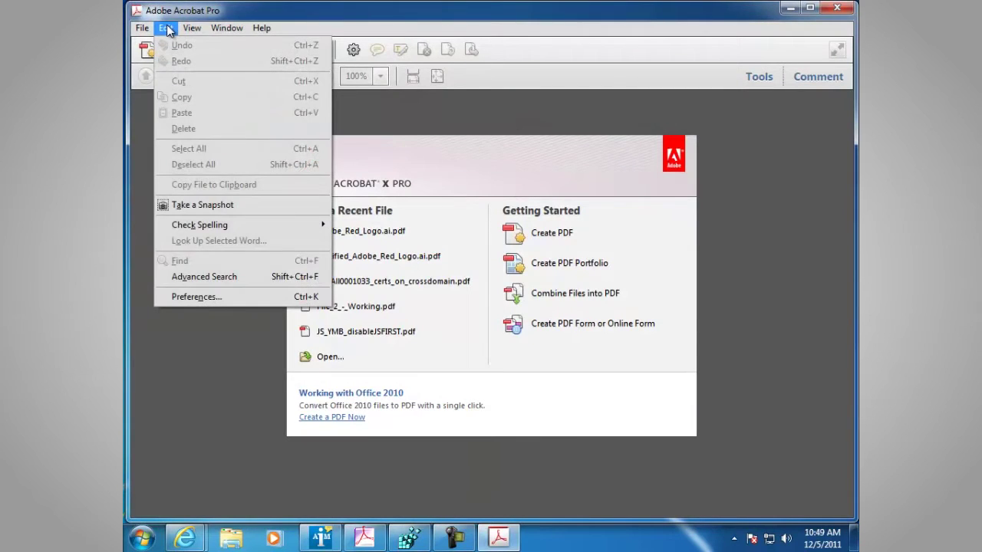
left_click(189, 297)
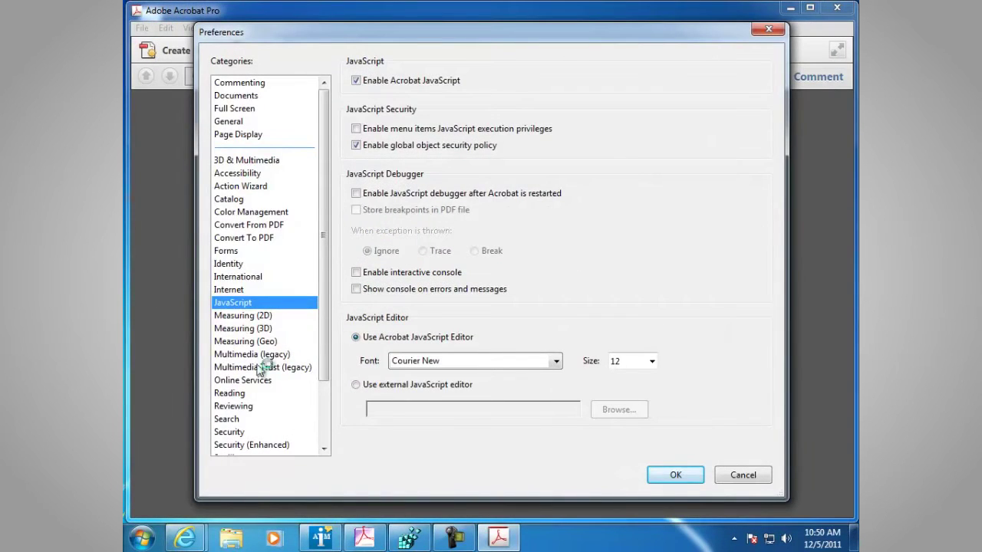
left_click(292, 447)
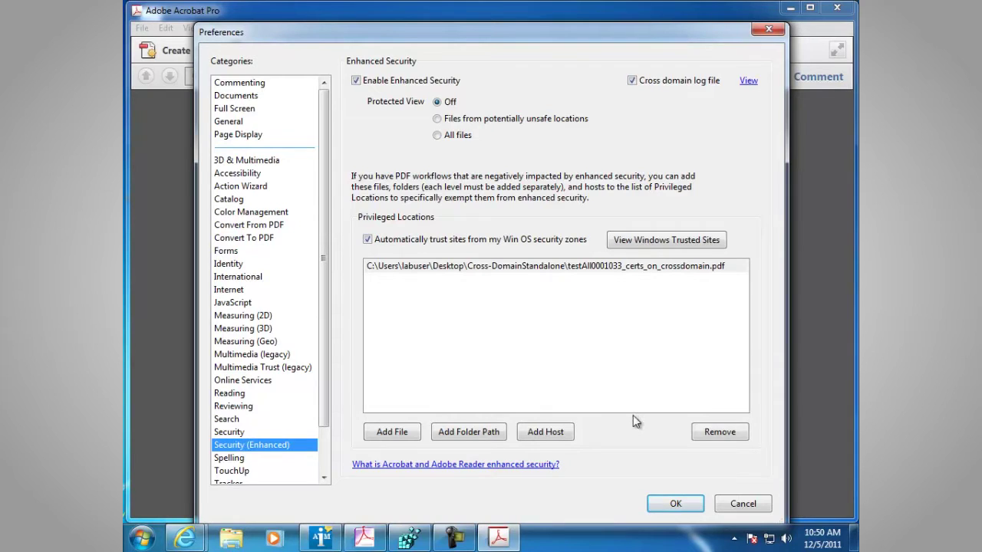
left_click(674, 504)
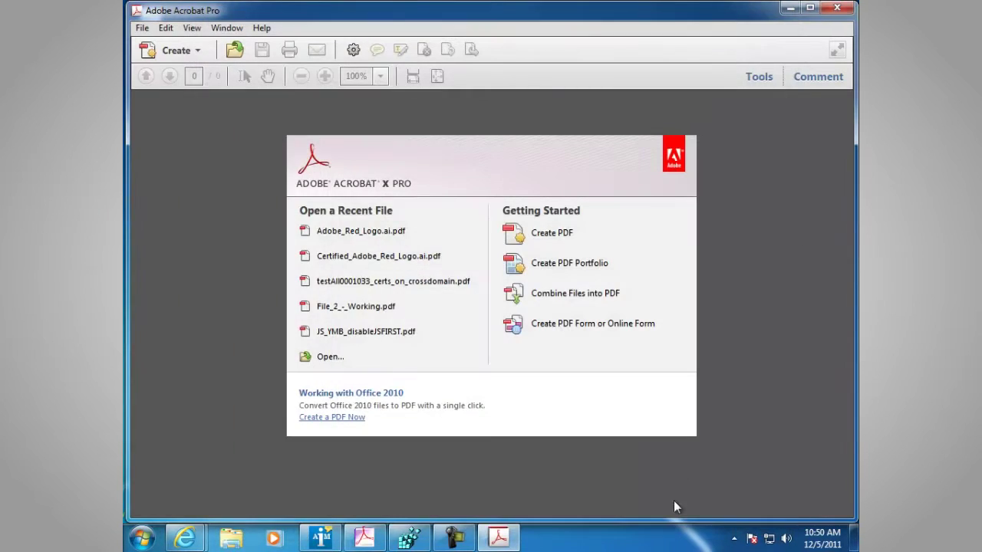
left_click(838, 9)
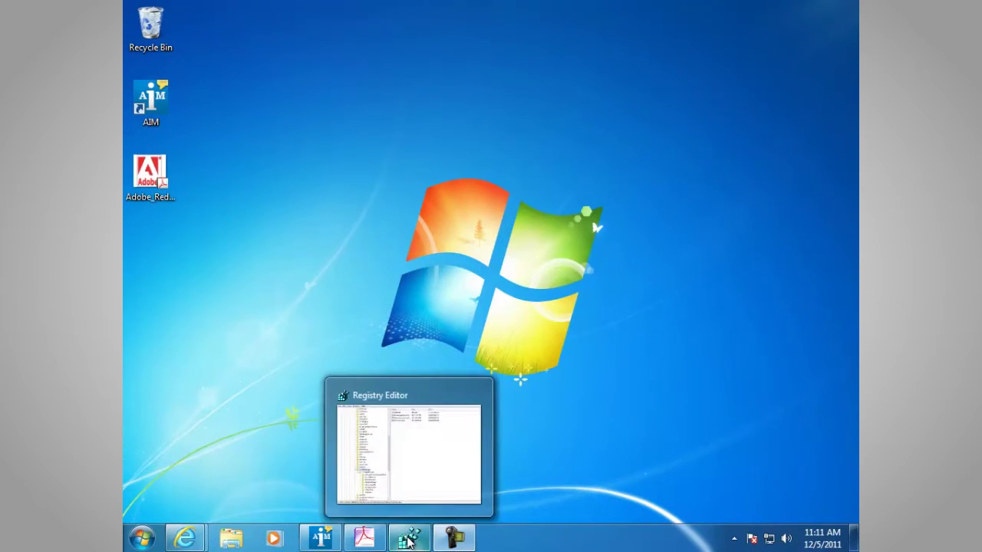
Step: Check Registry Editor again, then show the Customization Wizard's Security page with enhanced security Enable & Lock
left_click(408, 541)
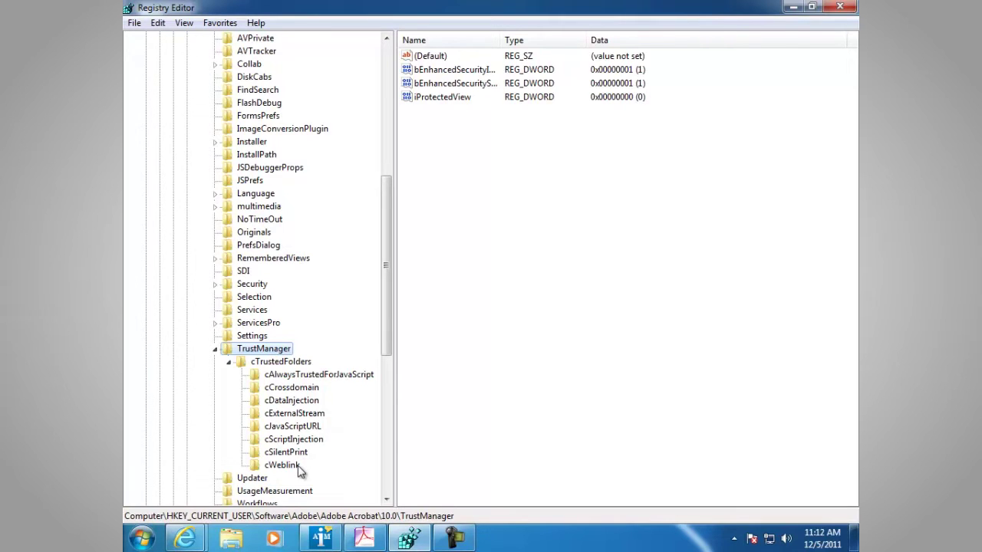
left_click(793, 9)
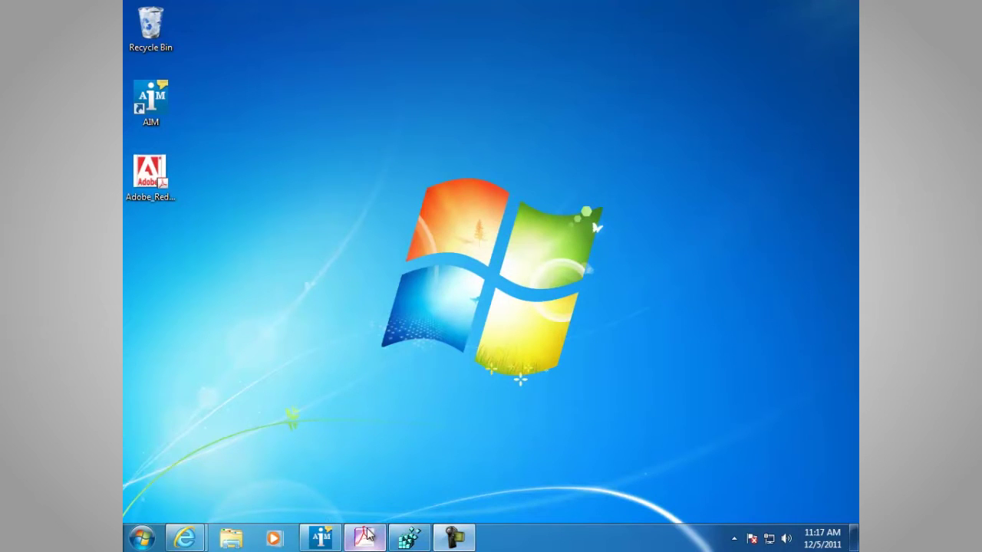
left_click(365, 535)
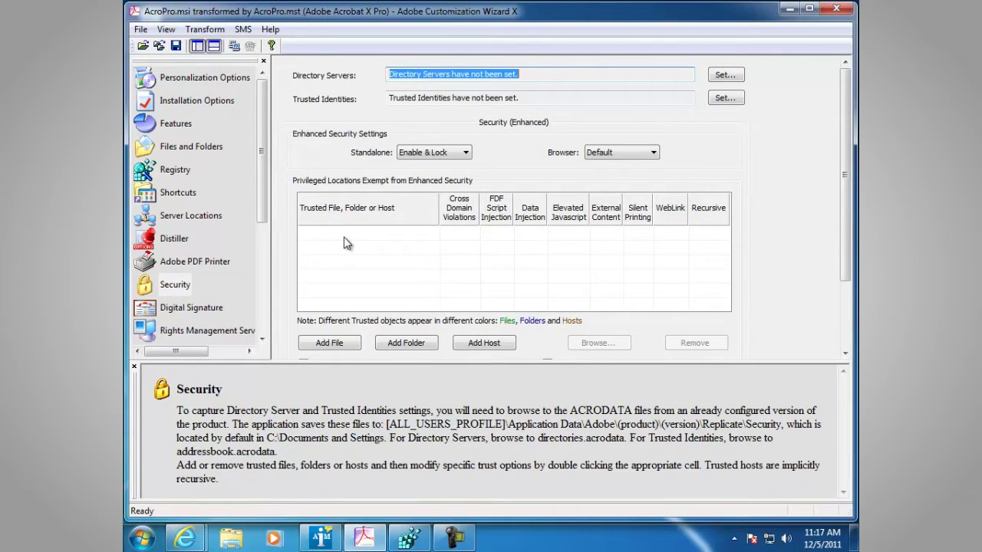
left_click(176, 286)
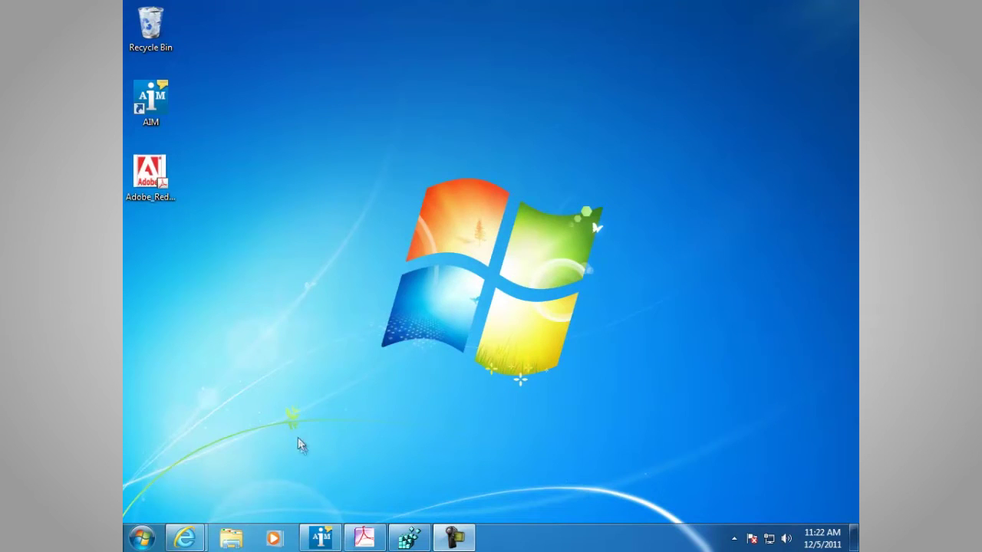
mouse_move(319, 535)
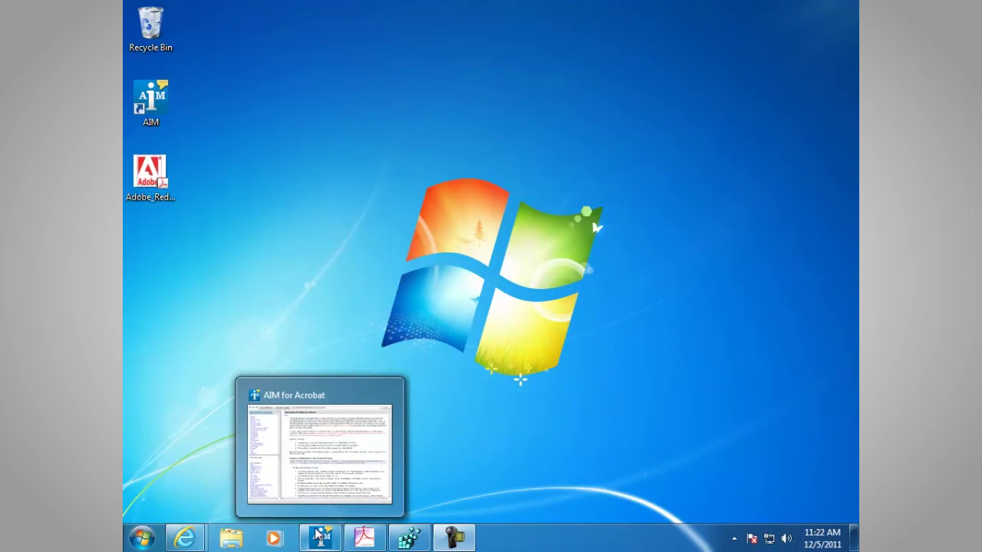
left_click(319, 535)
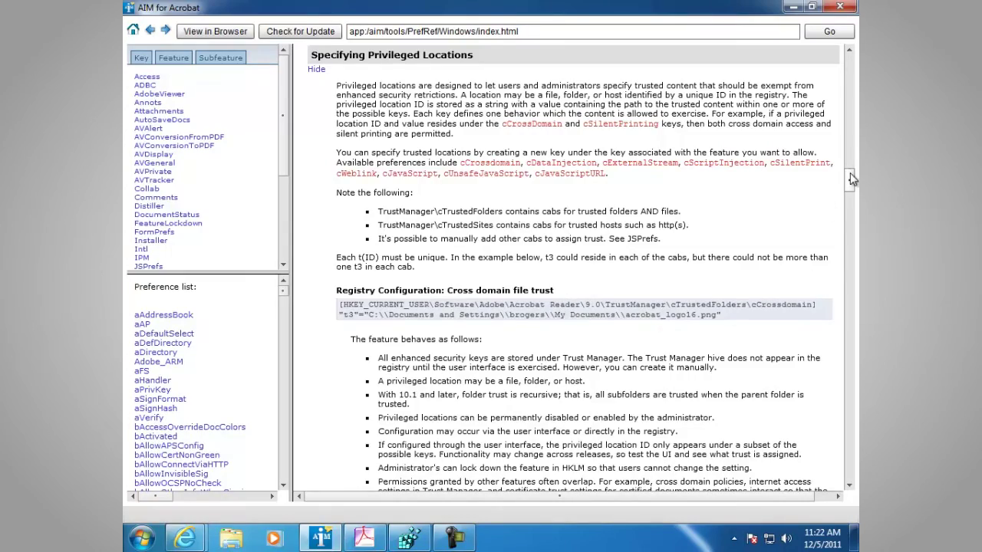
left_click_drag(851, 176, 854, 211)
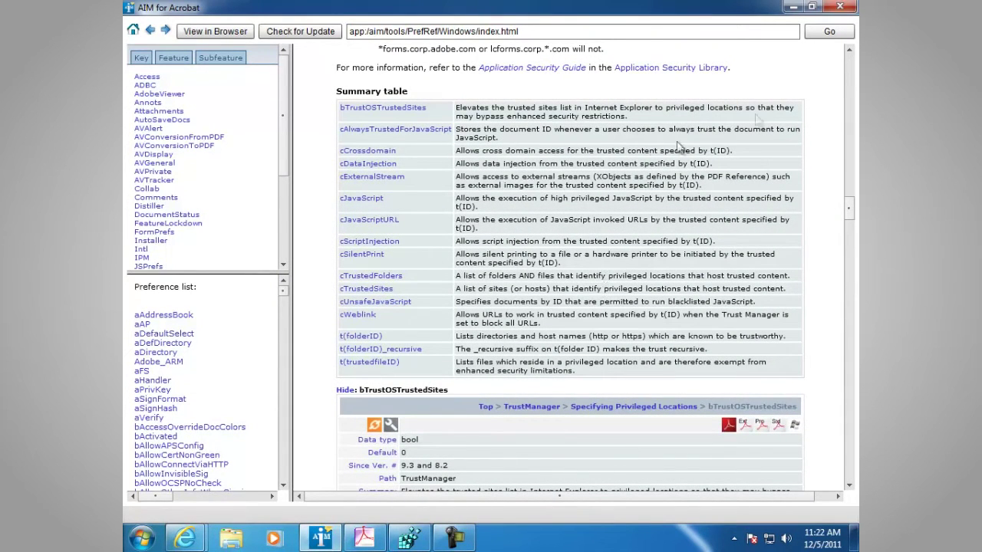
left_click_drag(850, 207, 850, 237)
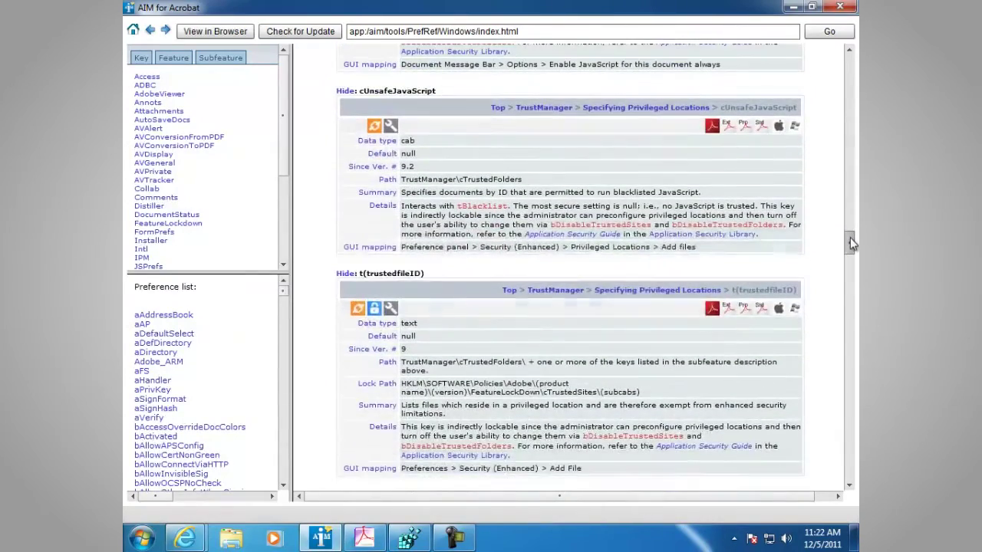
left_click(793, 9)
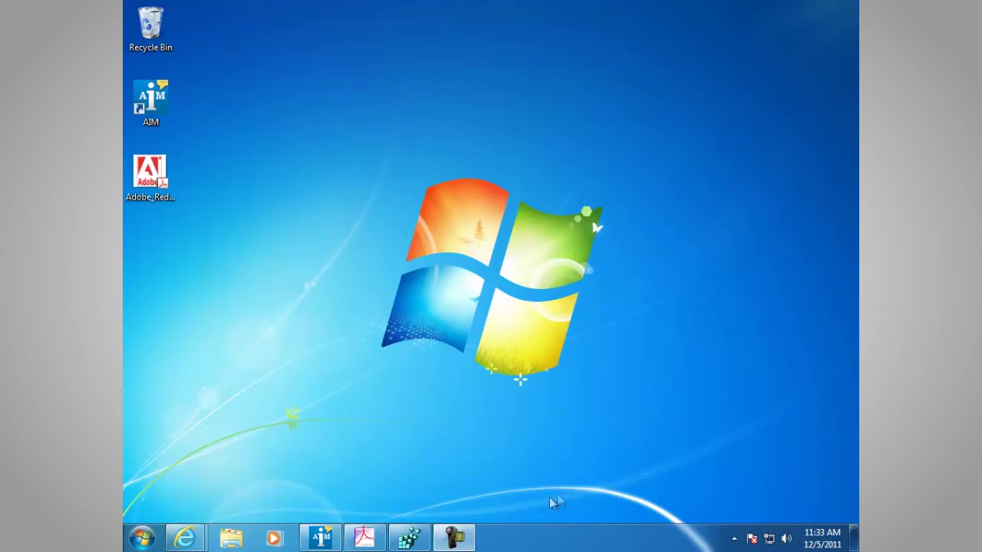
Step: Show FeatureLockDown JavaScriptPerms's tBlacklist value listing Util.CharToByte|App.alert|Collab.getIcon in Registry Editor
left_click(409, 535)
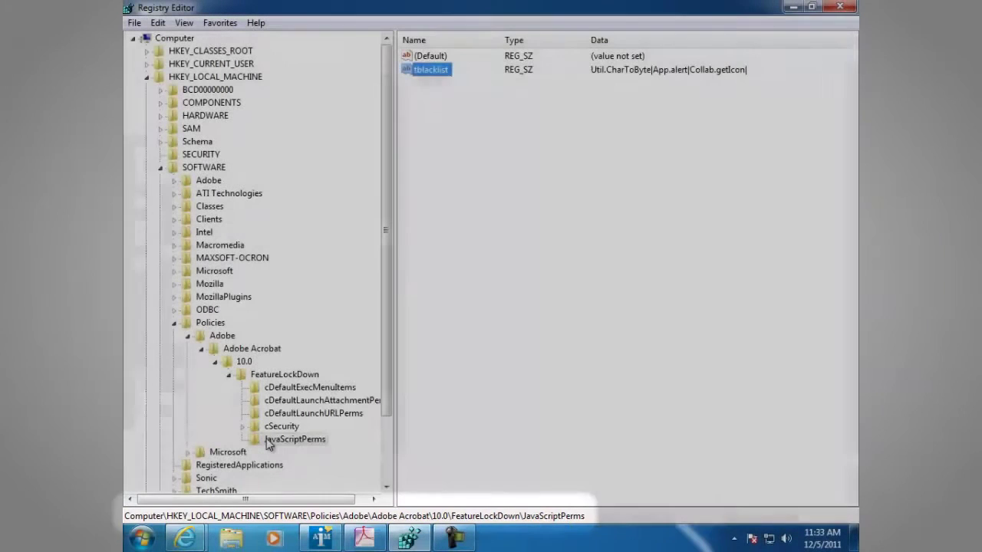
left_click(295, 439)
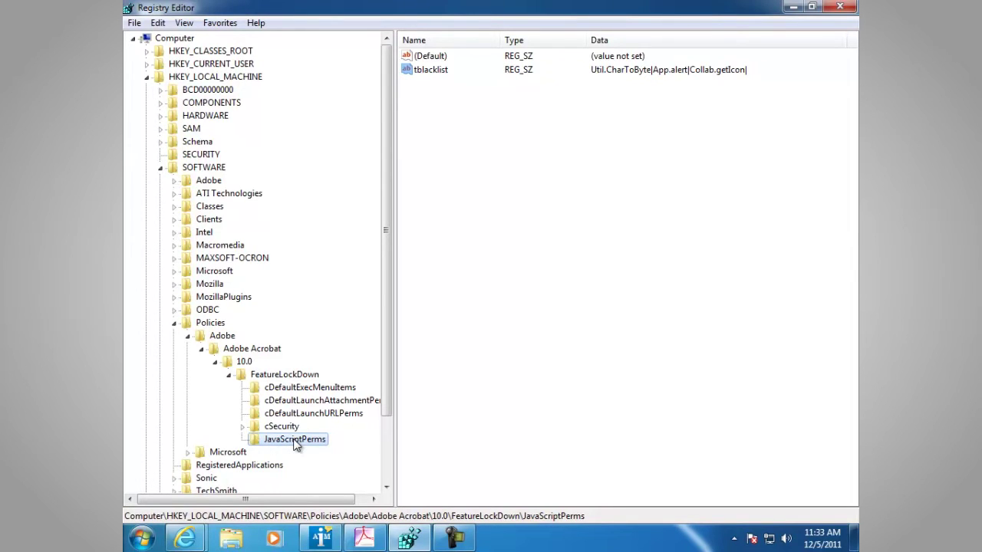
left_click(420, 73)
double_click(447, 73)
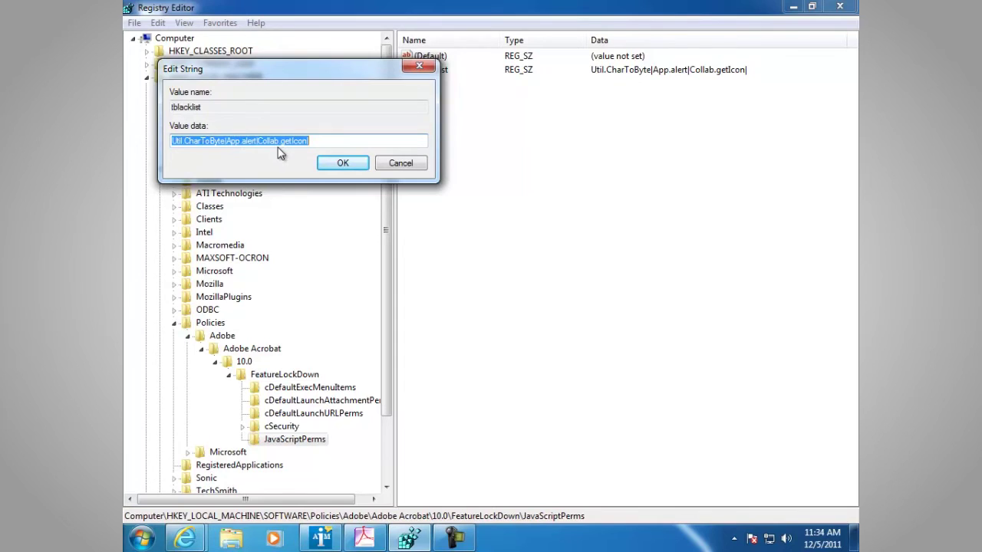
left_click(343, 162)
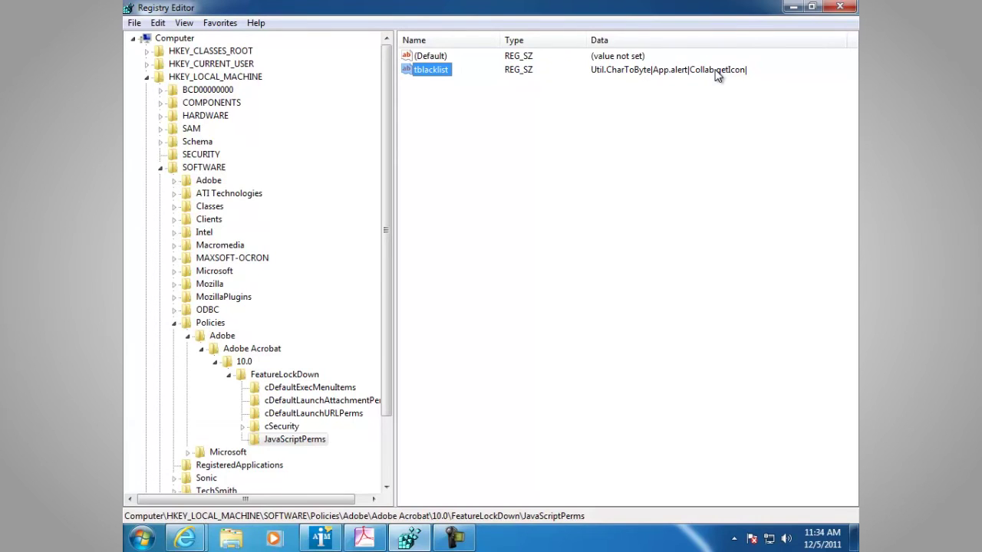
left_click(793, 9)
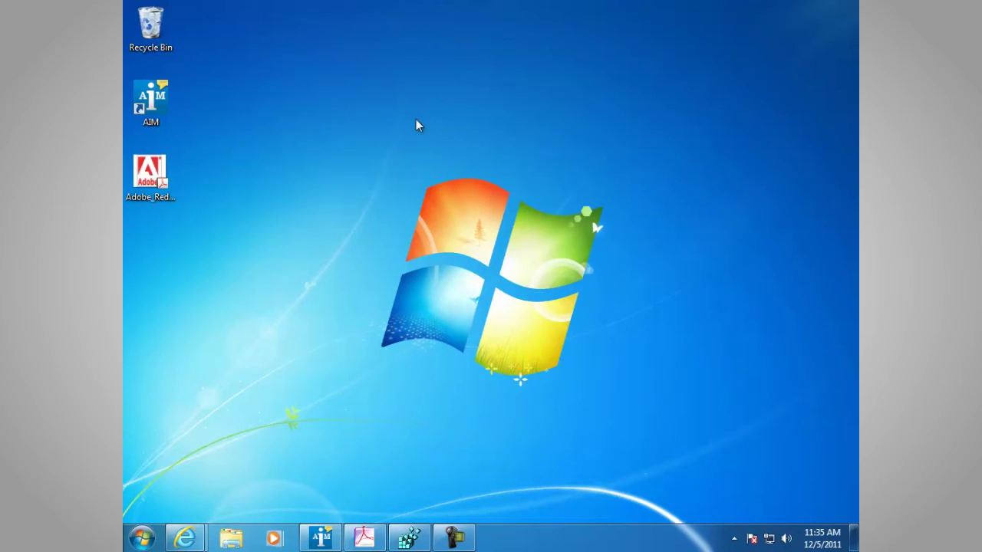
Step: Launch Acrobat X Pro and open the JavaScript page of its Preferences
left_click(144, 538)
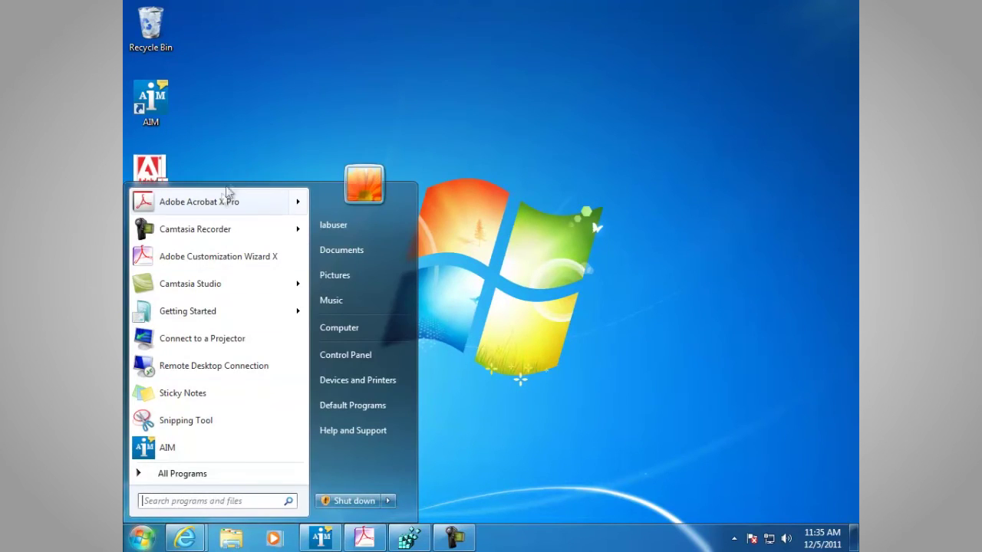
mouse_move(221, 202)
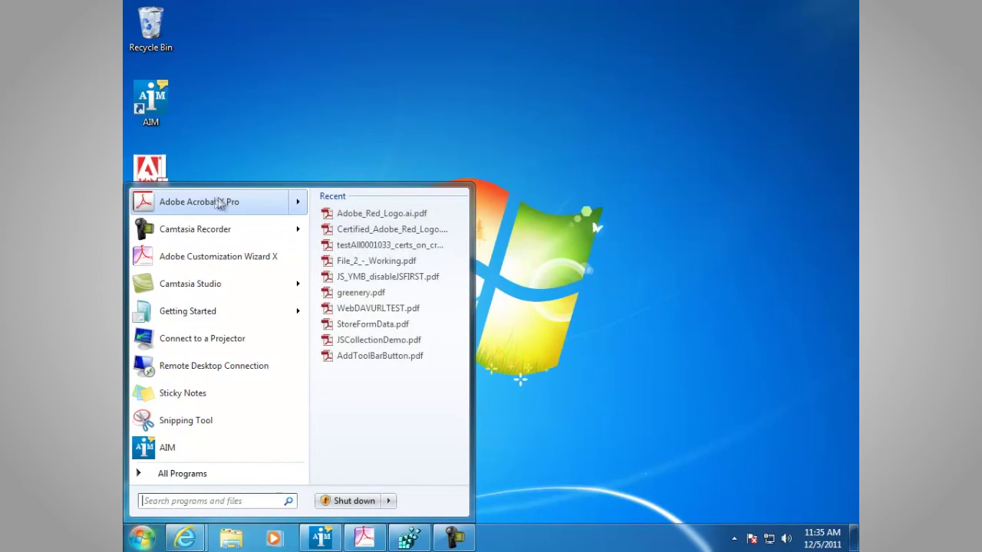
left_click(198, 201)
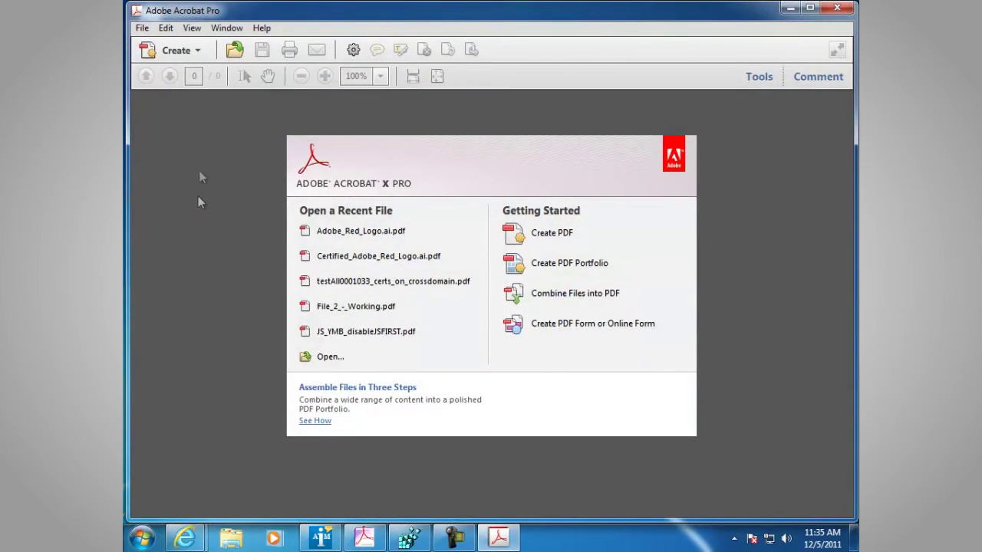
left_click(167, 29)
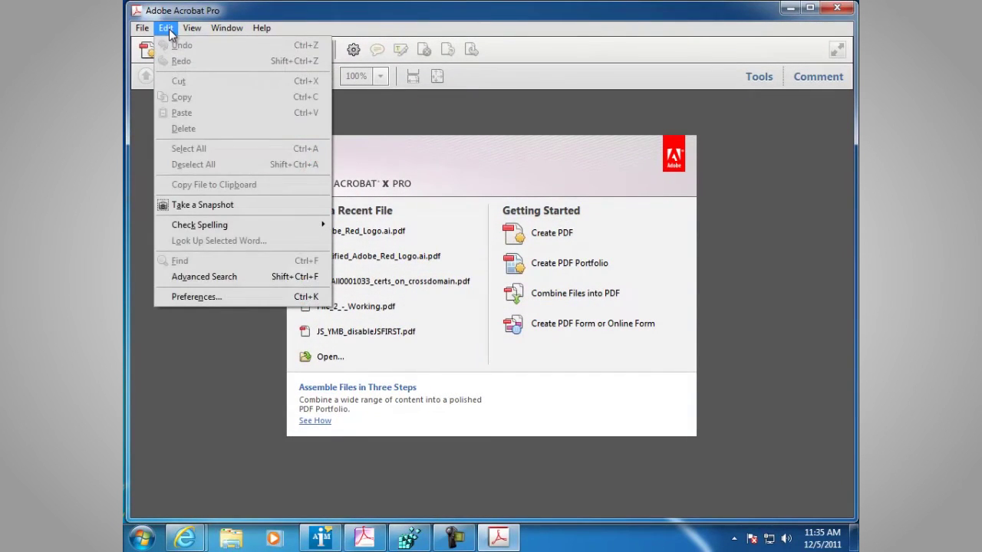
left_click(191, 297)
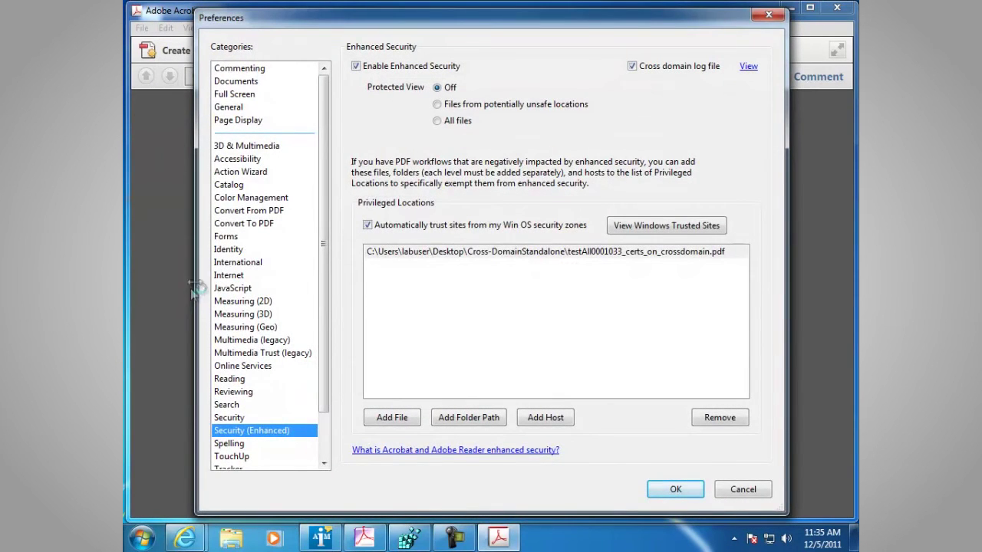
left_click(233, 289)
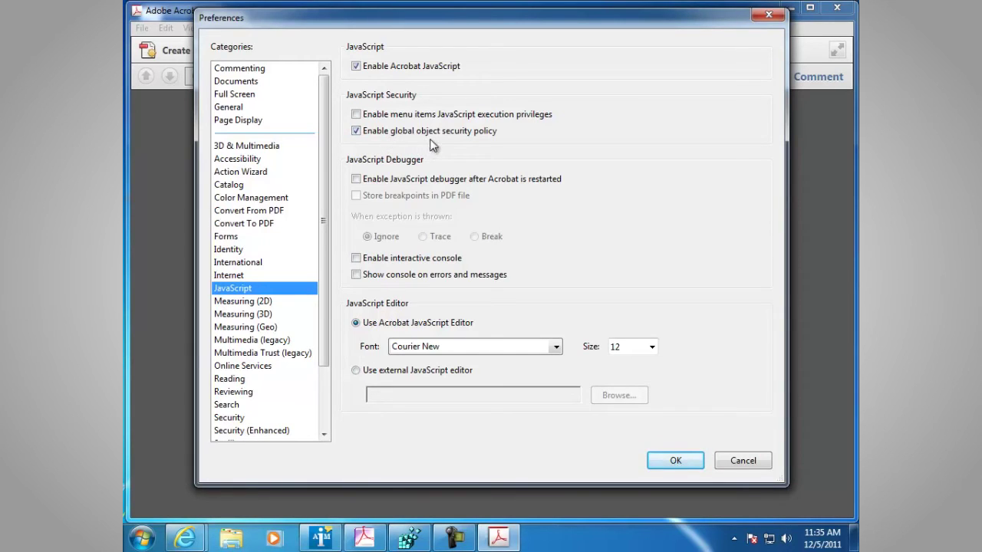
Step: Toggle global object security policy off and back on, accept the preferences, and quit Acrobat
left_click(356, 131)
left_click(356, 131)
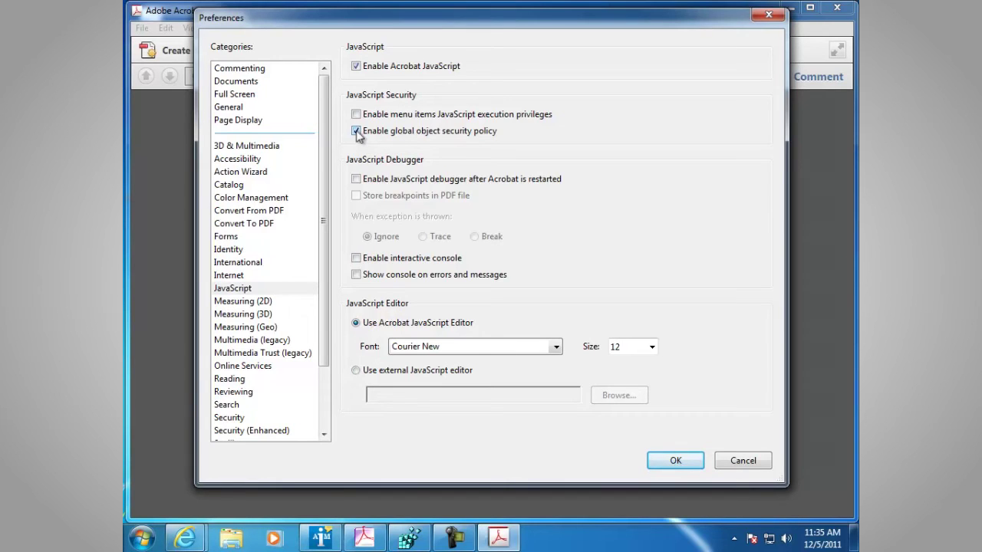
left_click(666, 462)
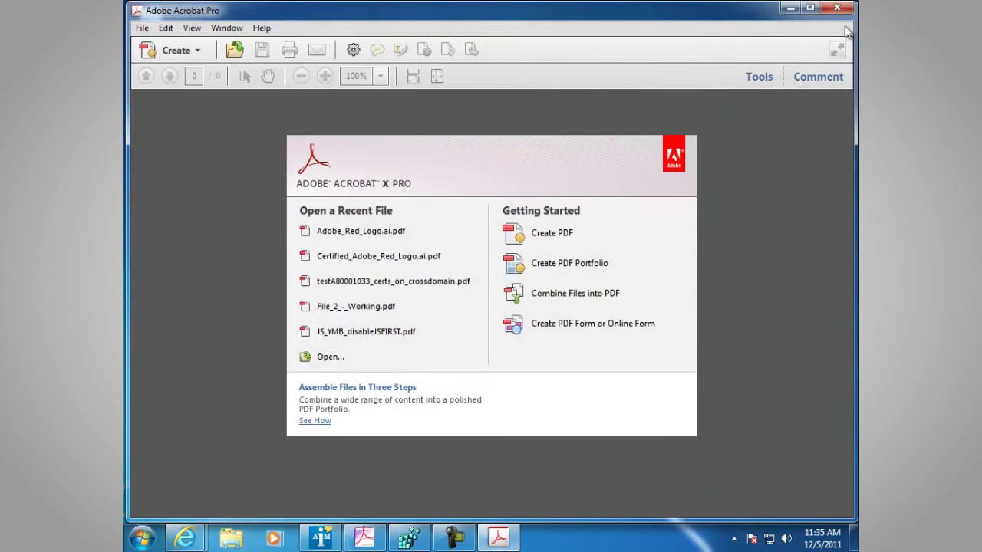
left_click(842, 13)
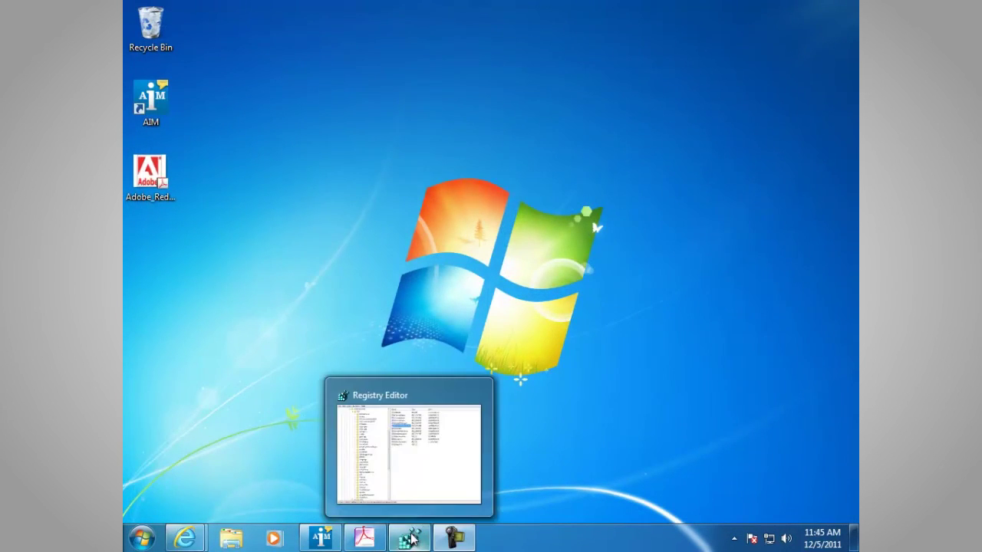
left_click(408, 536)
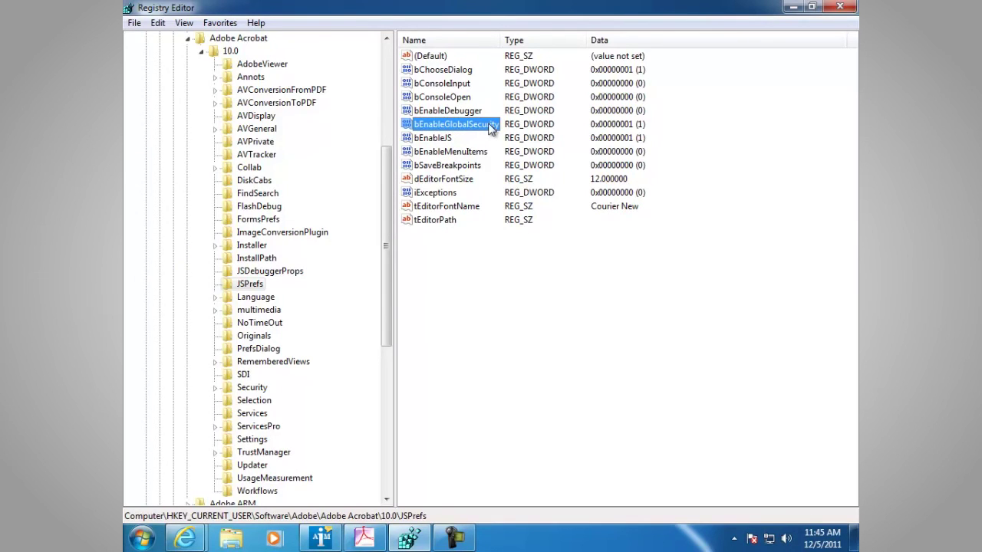
double_click(490, 124)
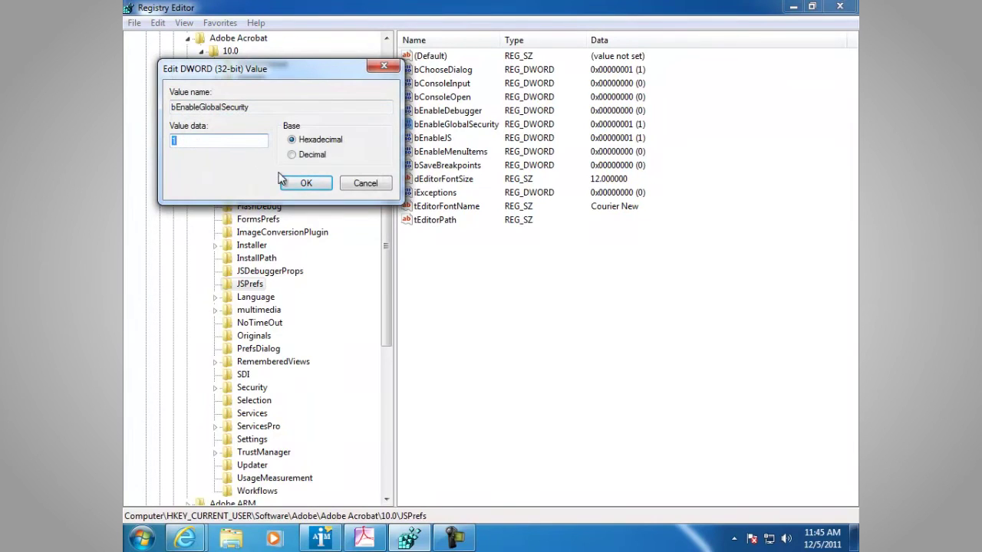
left_click(305, 182)
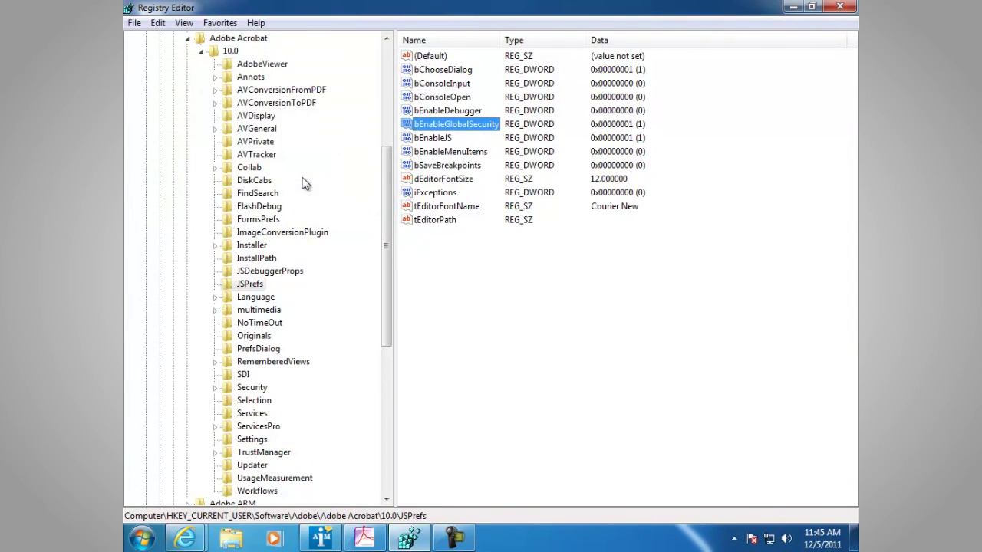
left_click(793, 7)
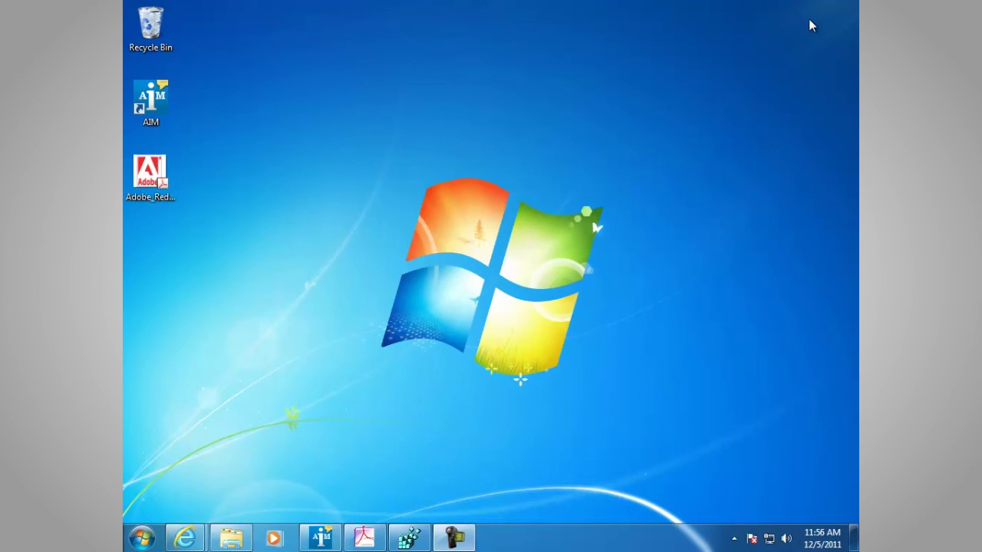